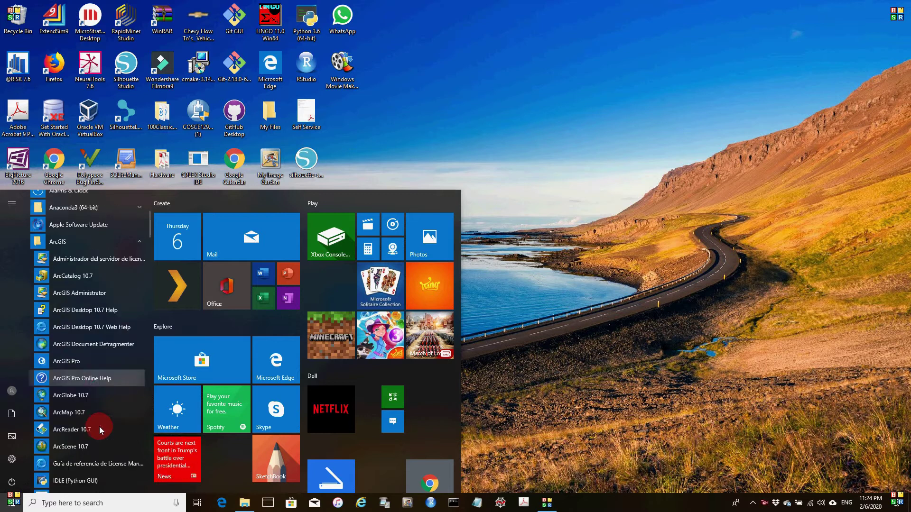
# - Launch ArcMap 10.7 and open the map document ex03b from C:\ESRIPress\GTKArcGIS\Chapter03
pyautogui.click(69, 412)
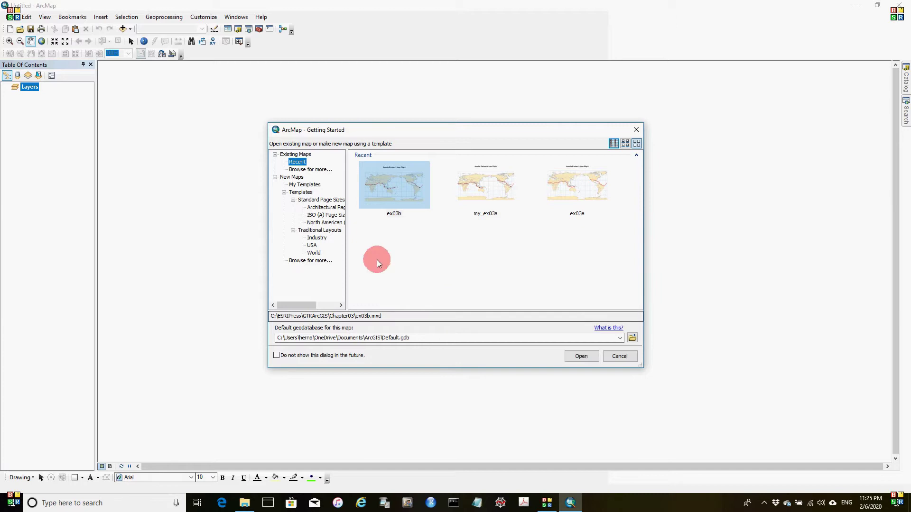
pyautogui.click(309, 170)
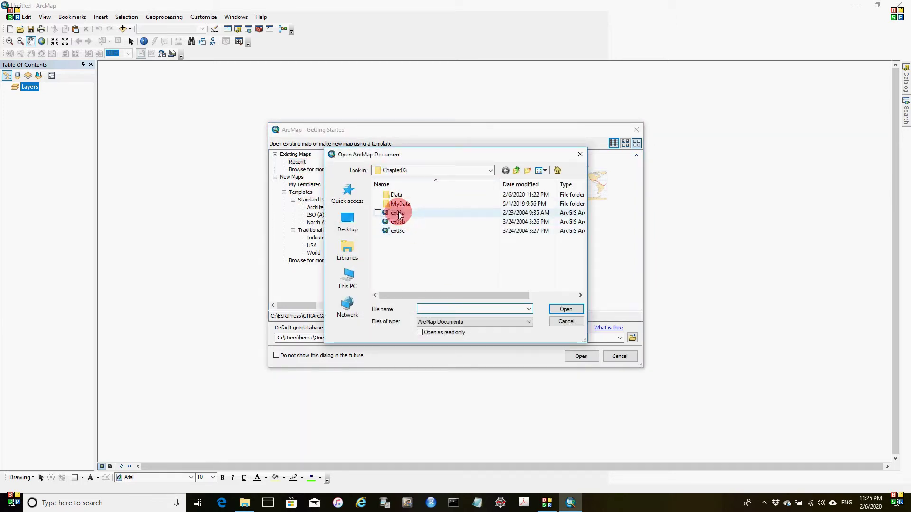
pyautogui.click(351, 280)
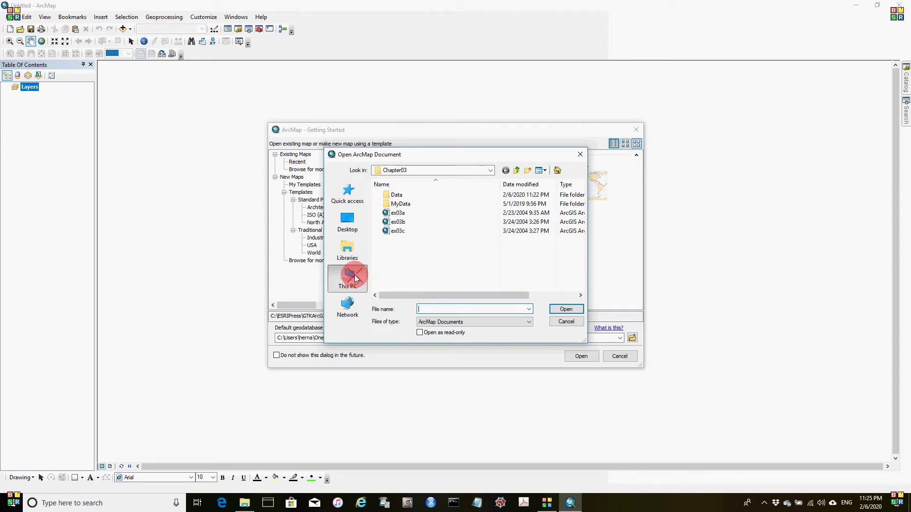
pyautogui.scroll(-3, 446, 249)
pyautogui.click(432, 284)
pyautogui.doubleClick(432, 285)
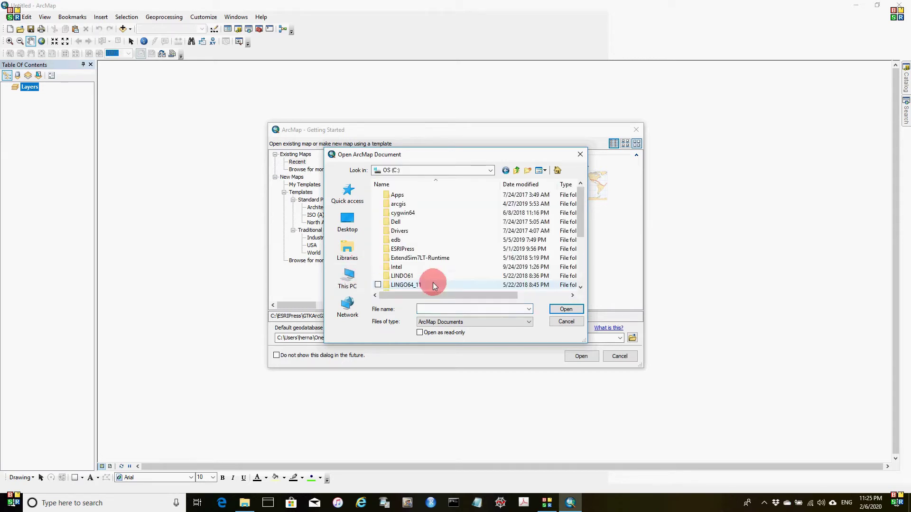
pyautogui.doubleClick(406, 247)
pyautogui.doubleClick(406, 194)
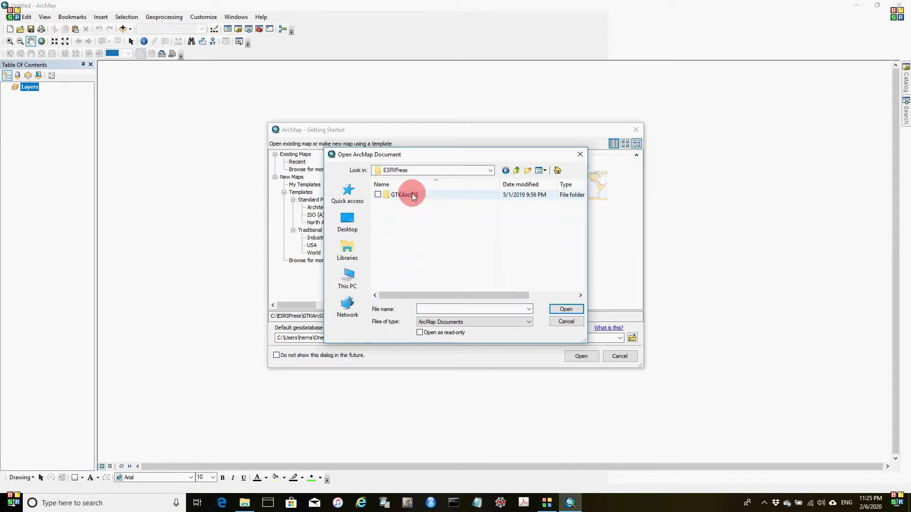
pyautogui.click(409, 195)
pyautogui.doubleClick(409, 196)
pyautogui.click(401, 222)
pyautogui.click(564, 309)
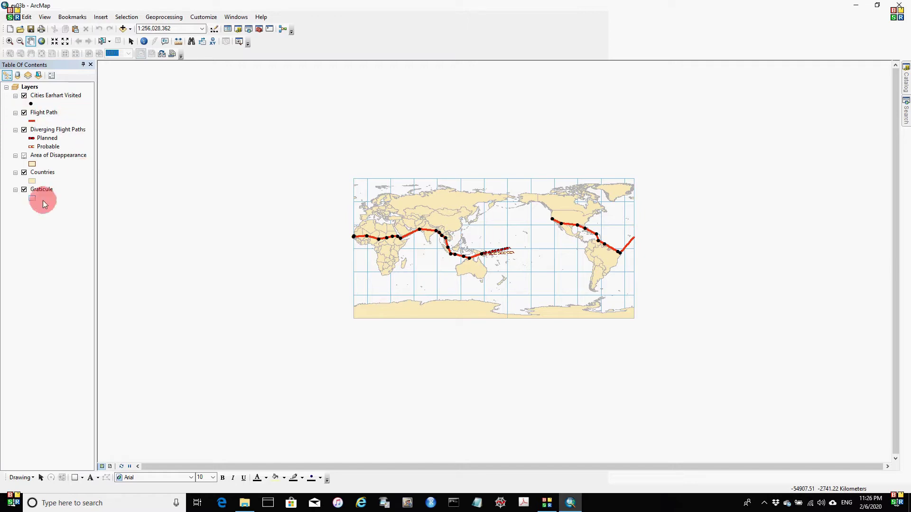
# - Zoom in on northern Africa and follow the flight path eastward to the diverging paths beyond Lae
pyautogui.click(9, 42)
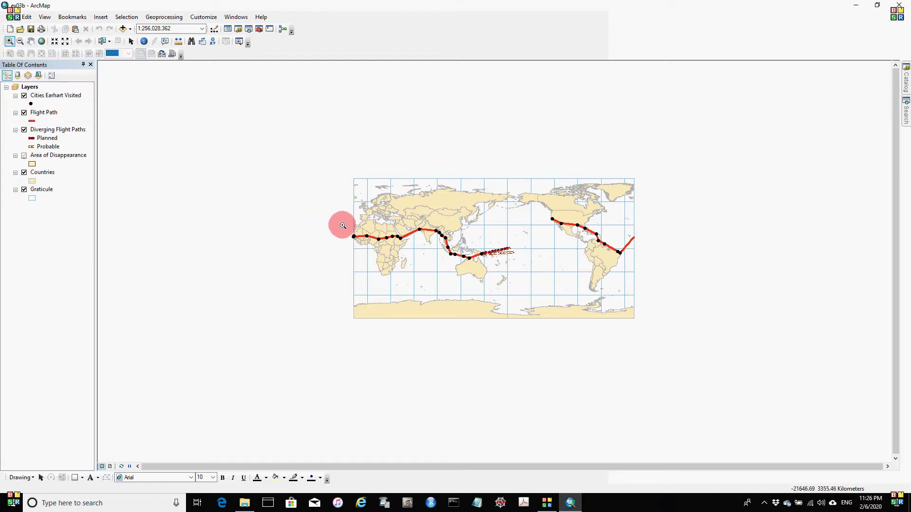
pyautogui.moveTo(342, 228); pyautogui.dragTo(427, 244)
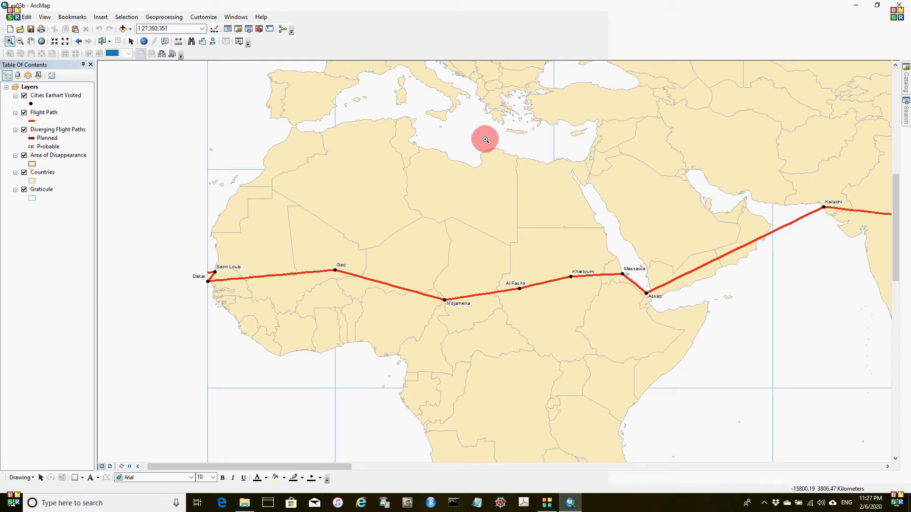
pyautogui.click(31, 41)
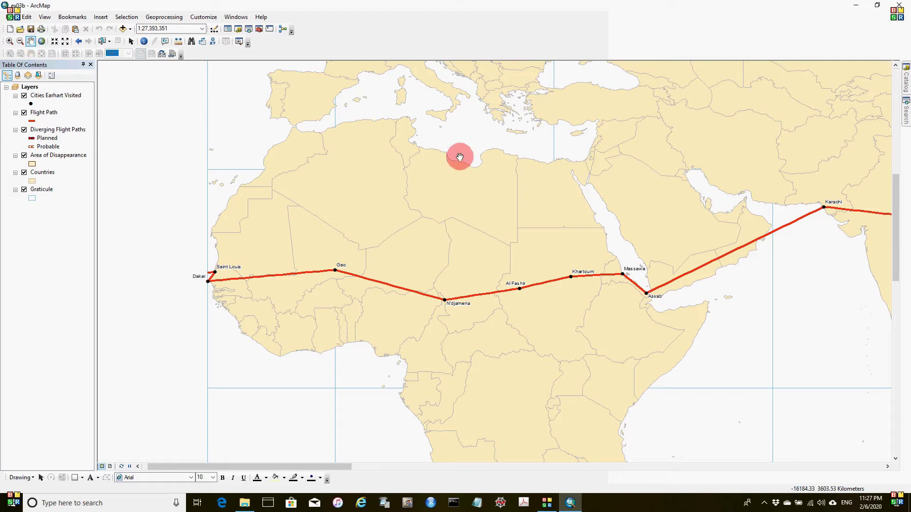
pyautogui.moveTo(781, 290); pyautogui.dragTo(539, 278)
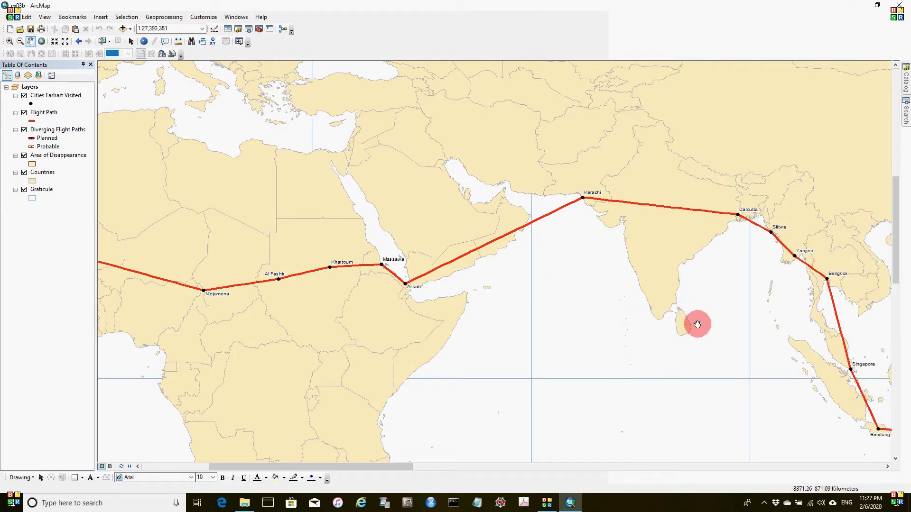
pyautogui.moveTo(759, 343); pyautogui.dragTo(626, 266)
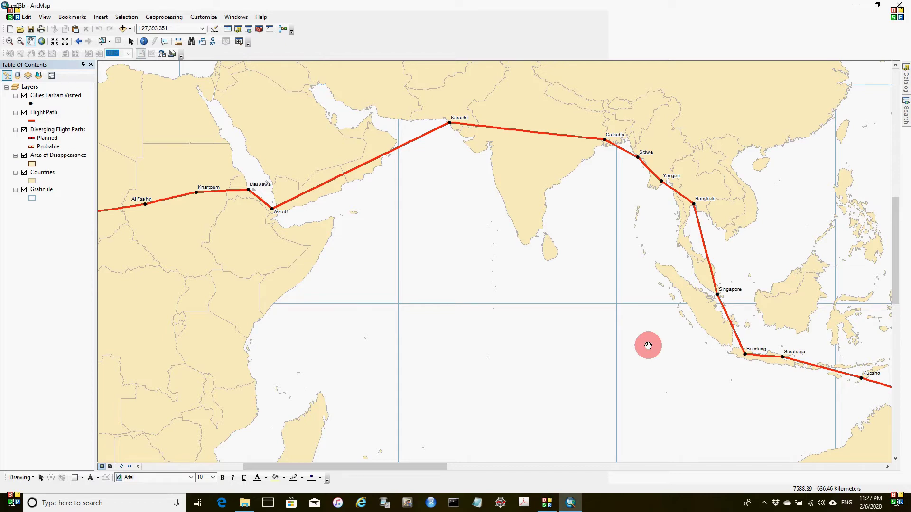
pyautogui.moveTo(648, 346); pyautogui.dragTo(582, 321)
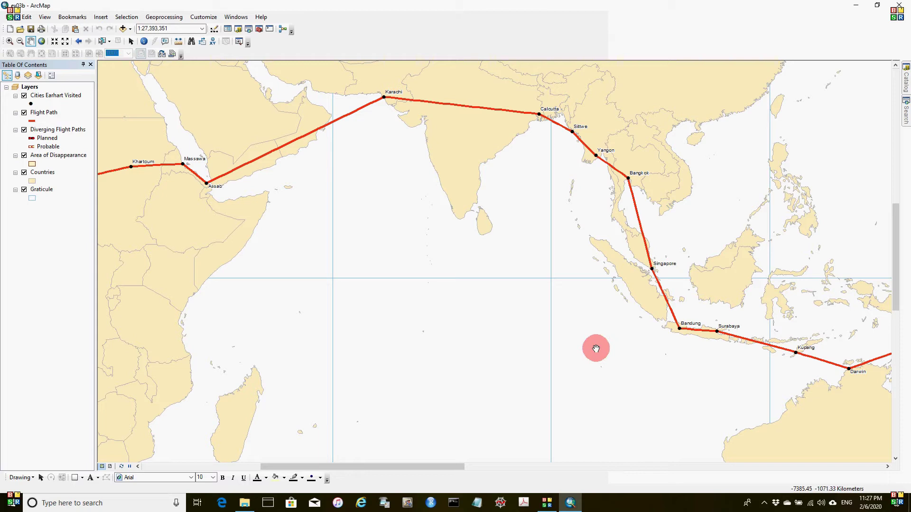
pyautogui.moveTo(704, 360); pyautogui.dragTo(468, 334)
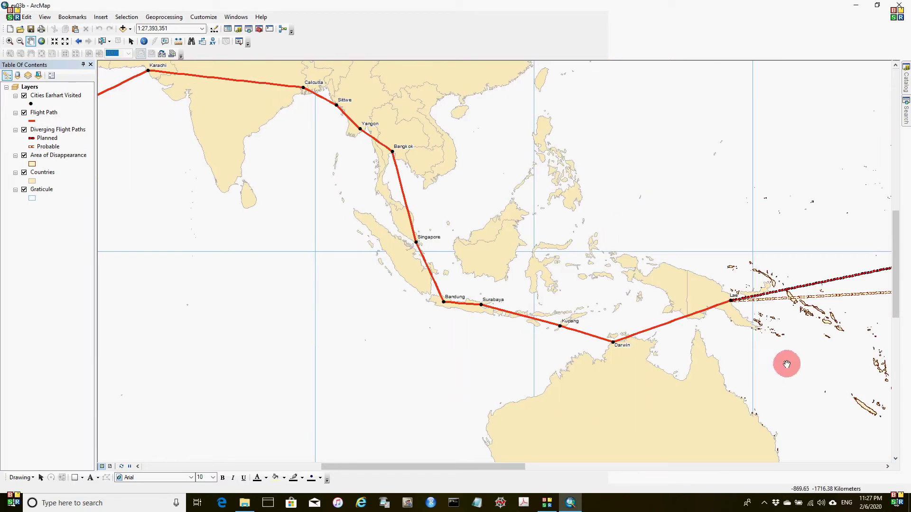
pyautogui.moveTo(786, 364); pyautogui.dragTo(635, 358)
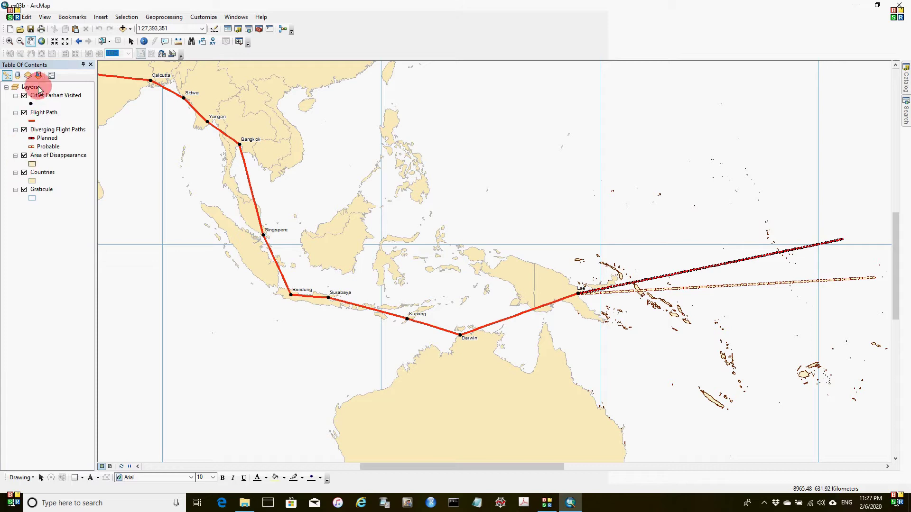
# - Return to the full map extent and zoom in on the diverging flight paths east of Lae
pyautogui.click(41, 41)
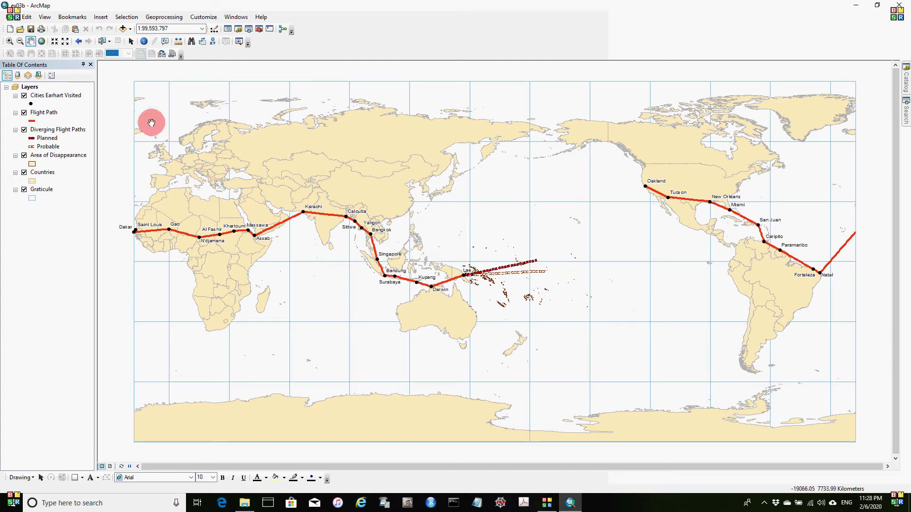
pyautogui.click(9, 42)
pyautogui.moveTo(434, 245); pyautogui.dragTo(561, 298)
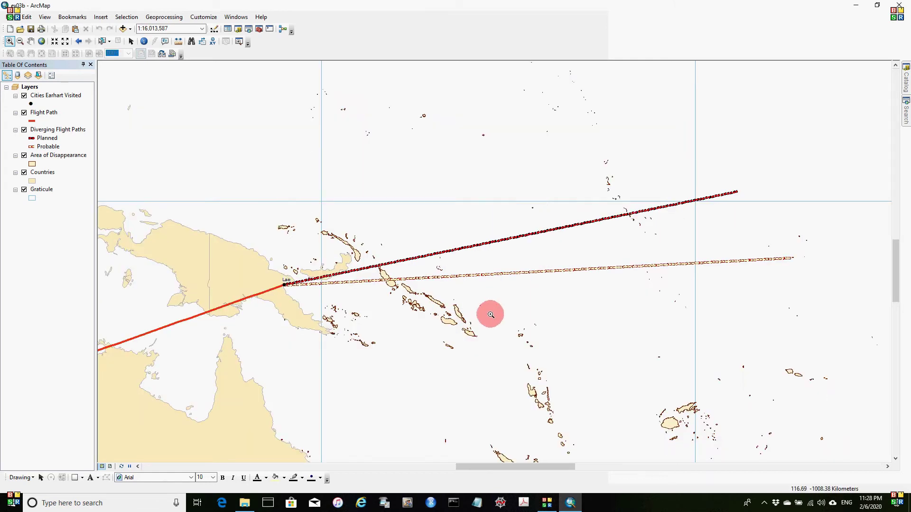
# - Toggle the Area of Disappearance layer off and on, and zoom the map to that layer's extent
pyautogui.click(24, 157)
pyautogui.click(24, 157)
pyautogui.rightClick(52, 157)
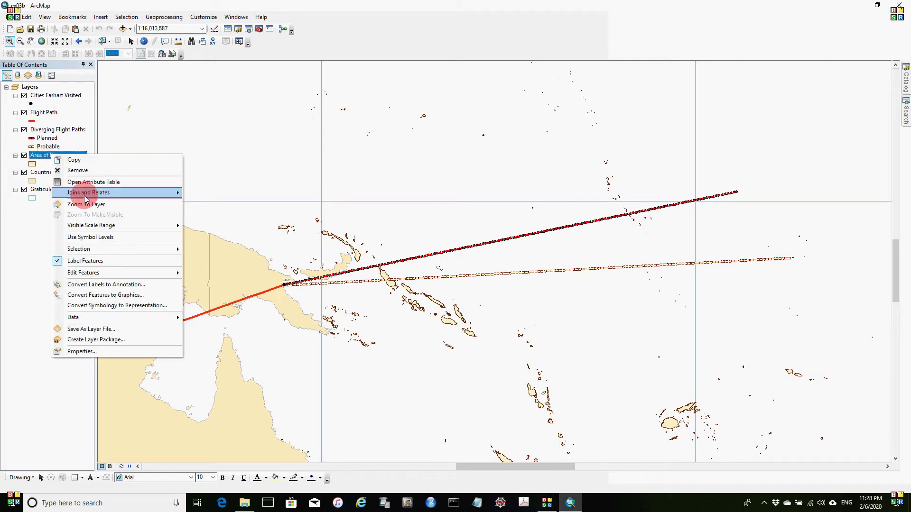
pyautogui.click(84, 205)
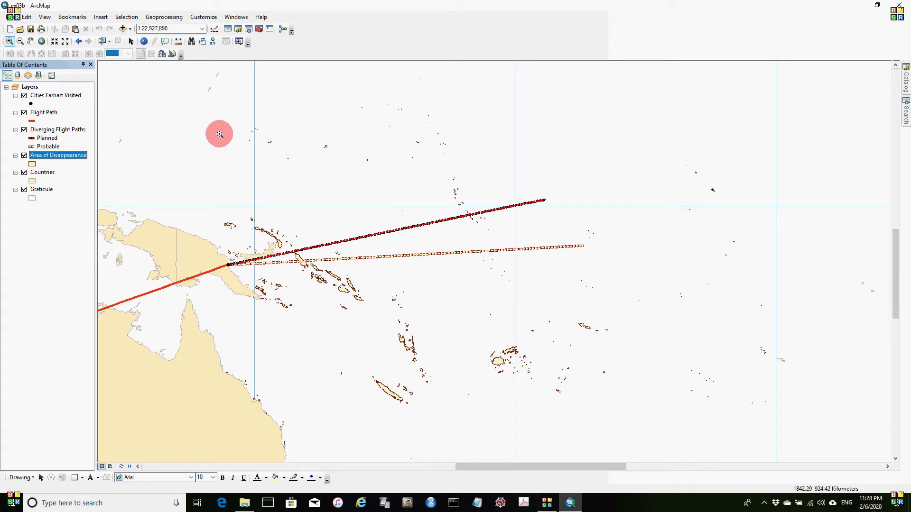
# - Examine the planned and probable flight paths through a Magnifier window moved eastward along them, and close it
pyautogui.click(228, 20)
pyautogui.click(249, 37)
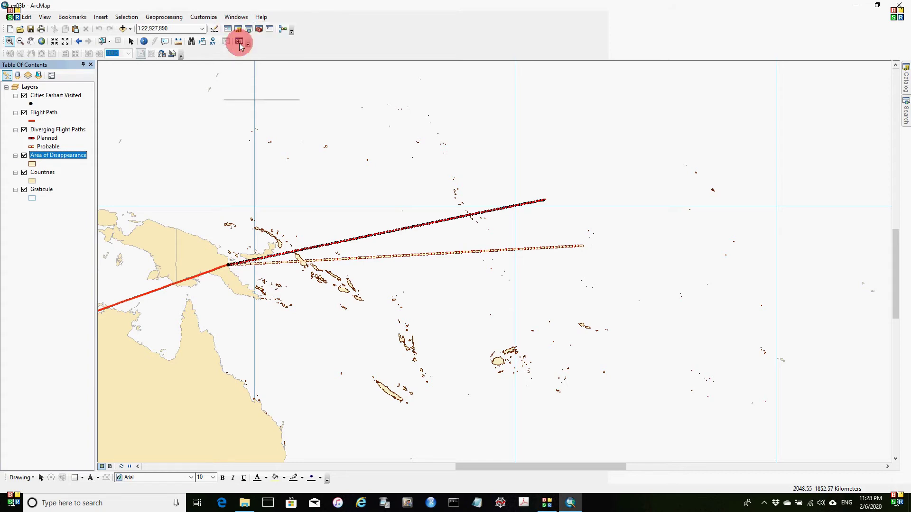
pyautogui.moveTo(416, 191); pyautogui.dragTo(370, 190)
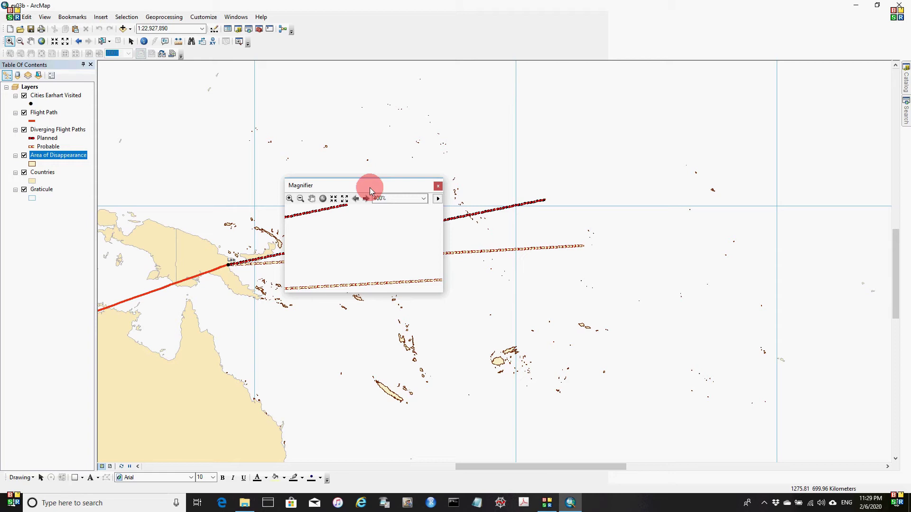
pyautogui.moveTo(370, 190)
pyautogui.mouseDown()
pyautogui.moveTo(599, 188)
pyautogui.moveTo(586, 185)
pyautogui.moveTo(580, 158)
pyautogui.moveTo(548, 141)
pyautogui.moveTo(588, 186)
pyautogui.mouseUp()
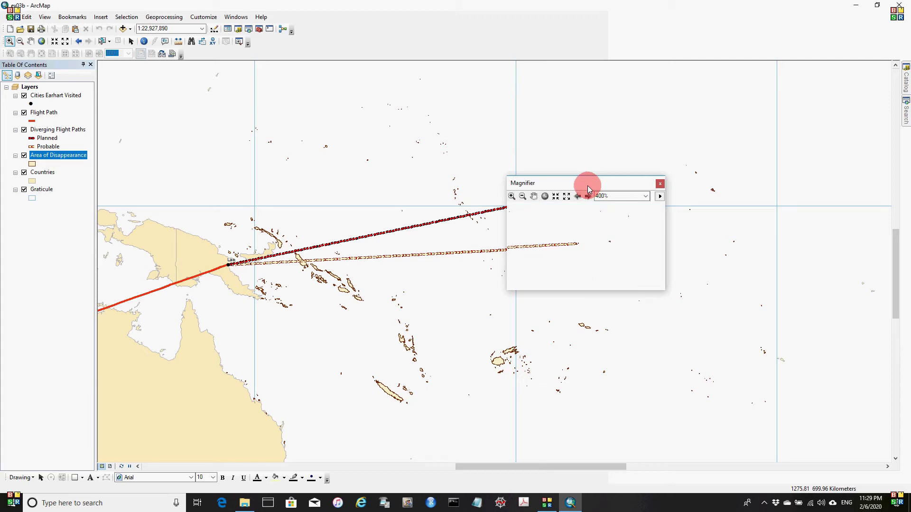
pyautogui.click(660, 184)
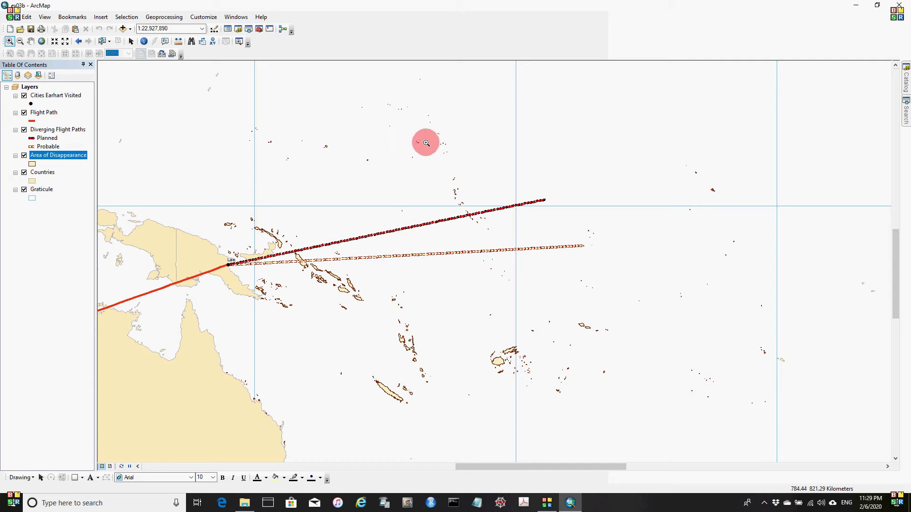
# - Zoom in on the eastern ends of the two diverging paths and save the extent as bookmark "End of Flight"
pyautogui.moveTo(574, 213); pyautogui.dragTo(614, 270)
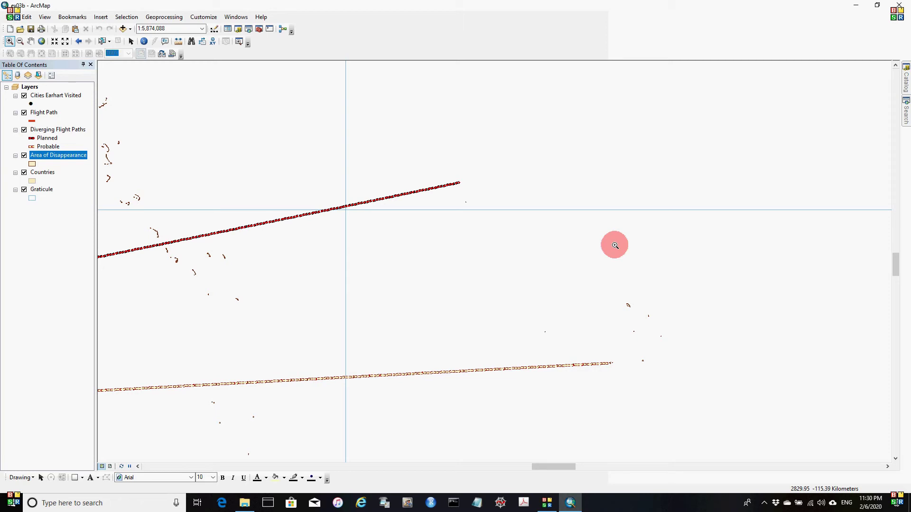
pyautogui.click(65, 19)
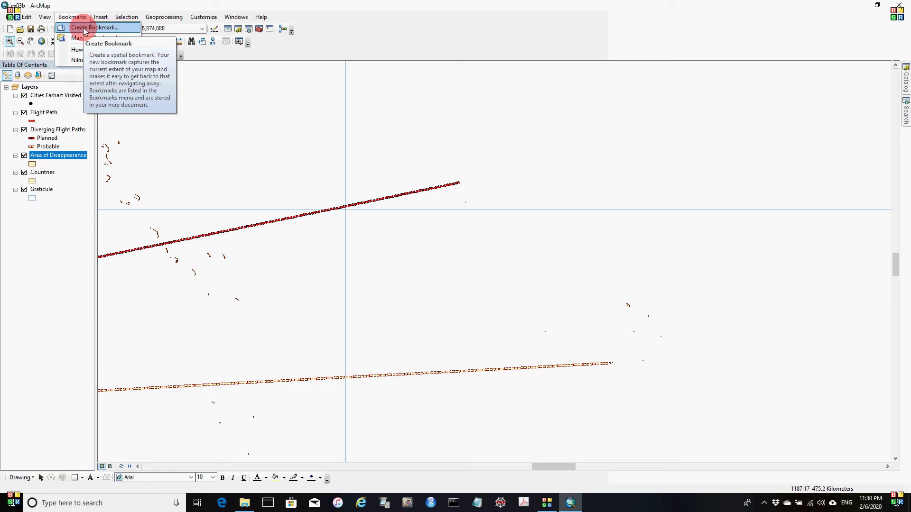
pyautogui.click(83, 29)
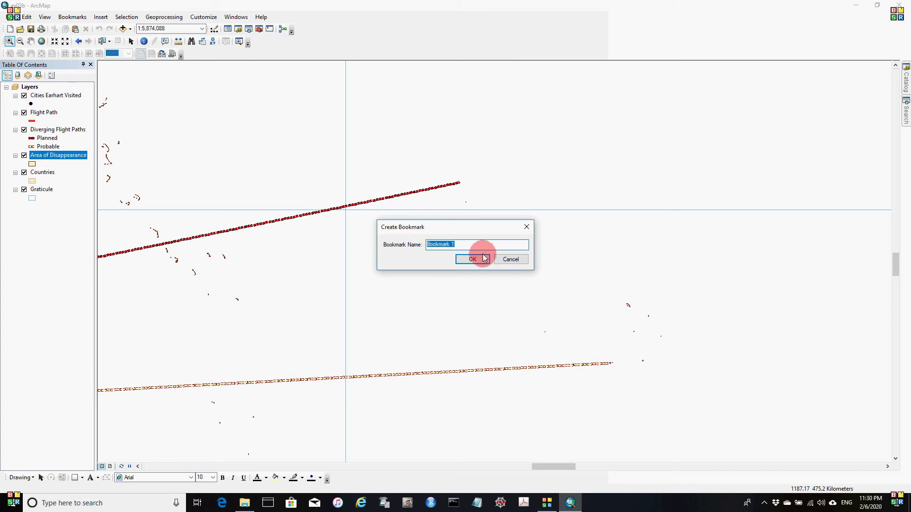
pyautogui.write('End of Flight')
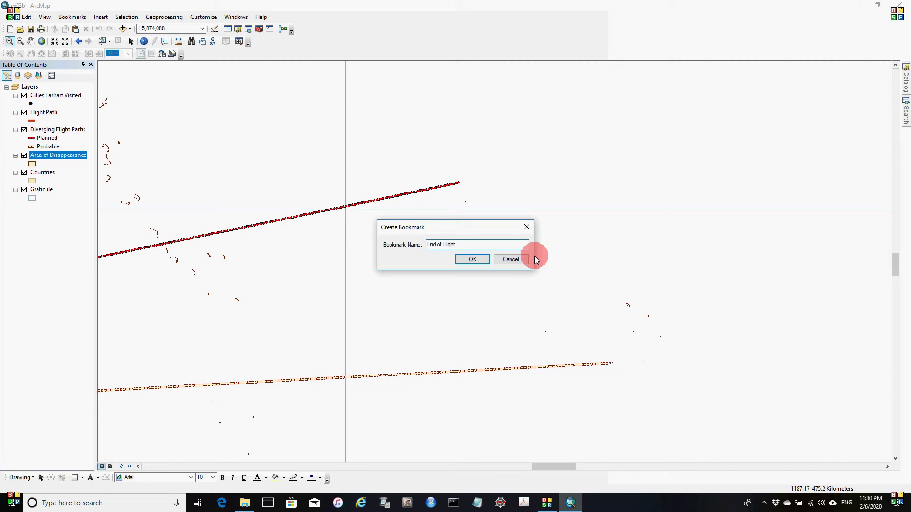
pyautogui.click(467, 262)
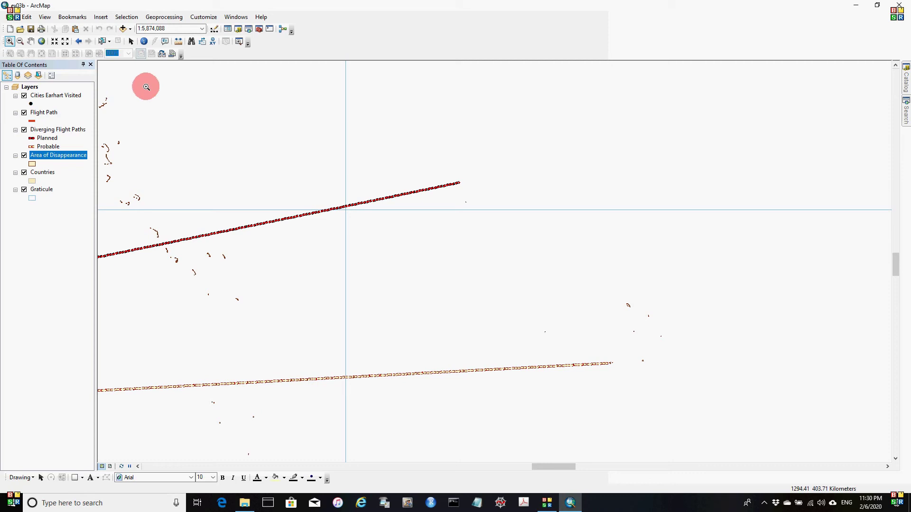
# - View the Howland Island and Nikumaroro Island bookmarks and return to the End of Flight bookmark
pyautogui.click(77, 19)
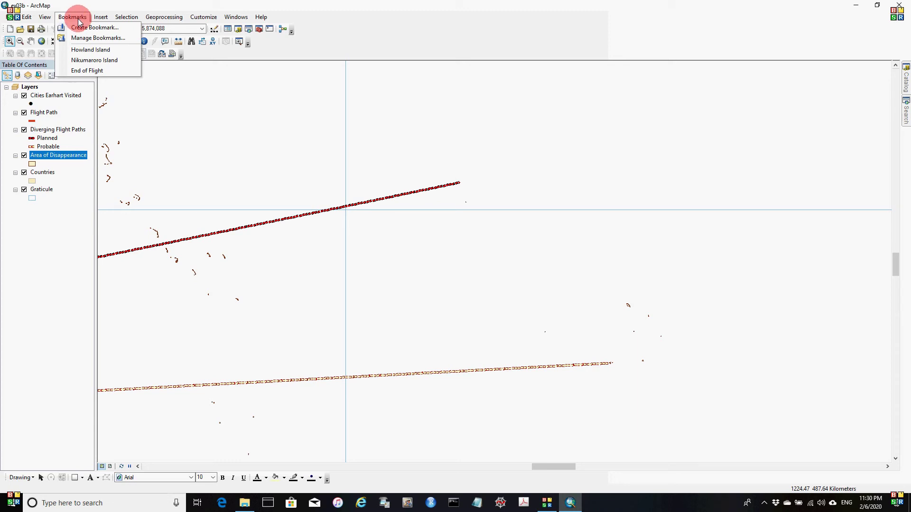
pyautogui.click(75, 50)
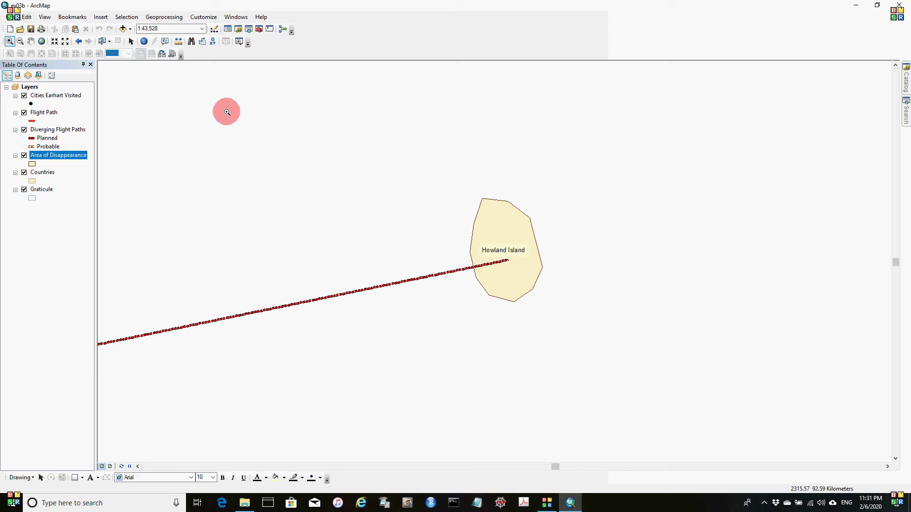
pyautogui.click(75, 17)
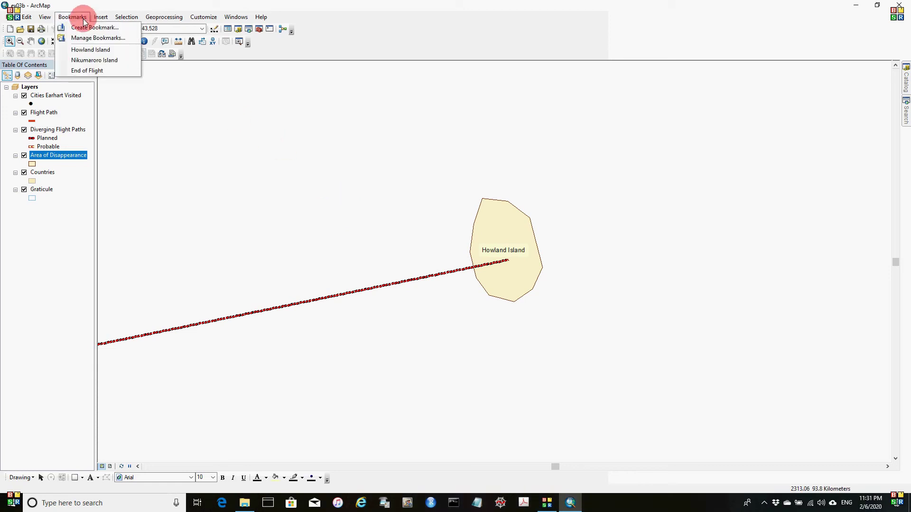
pyautogui.click(82, 59)
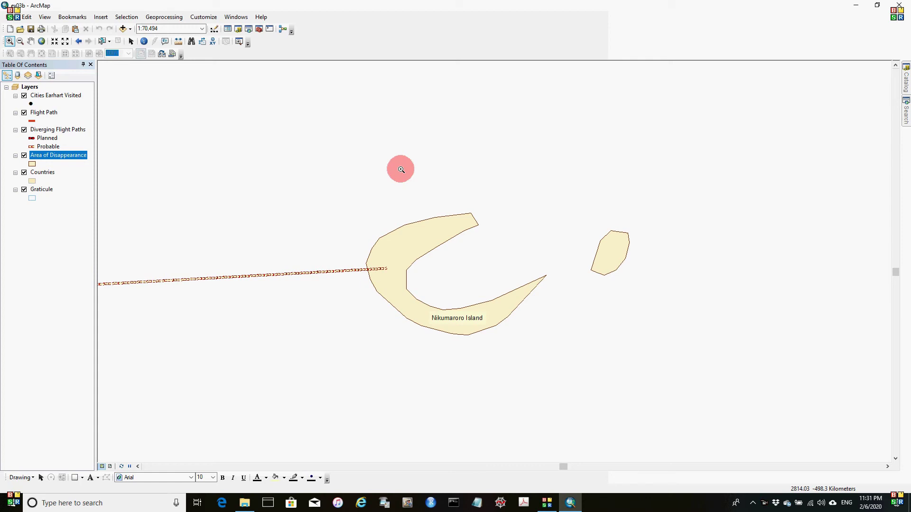
pyautogui.click(72, 17)
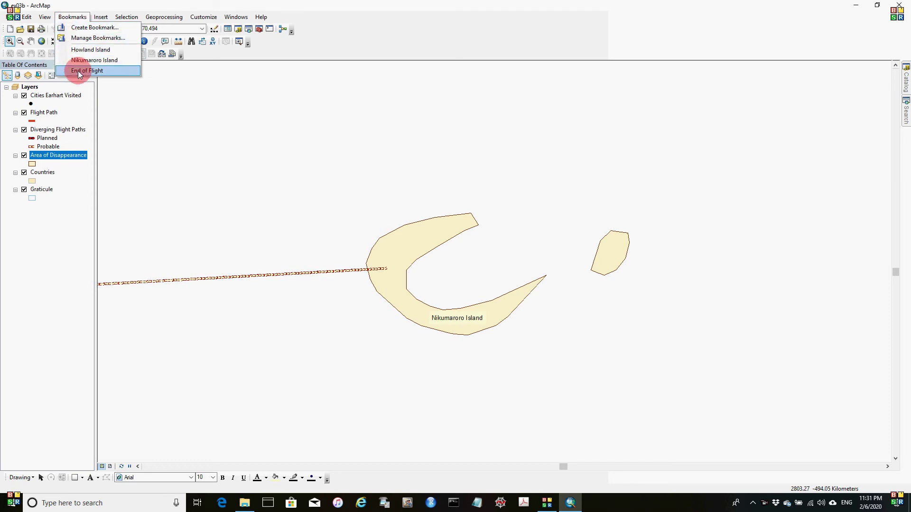
pyautogui.click(95, 72)
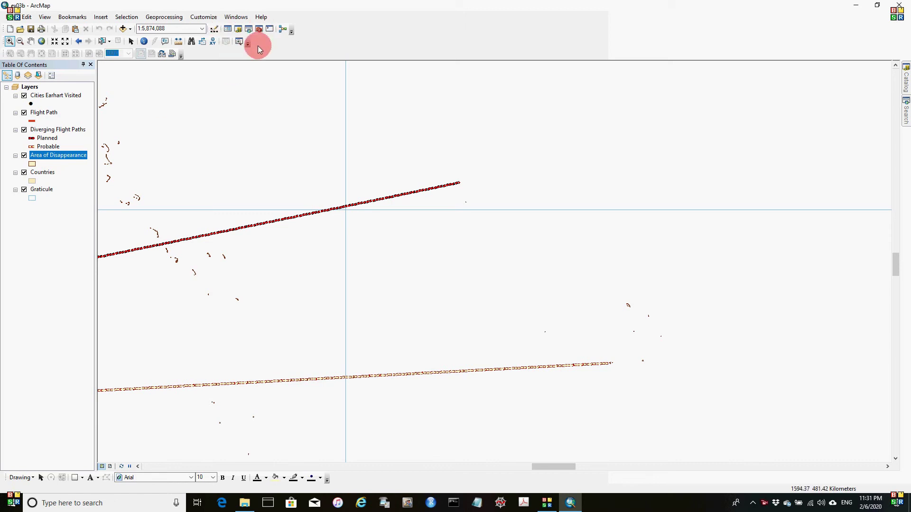
# - Measure the distance in kilometers from the planned flight path's eastern endpoint to the probable path's eastern endpoint
pyautogui.click(179, 42)
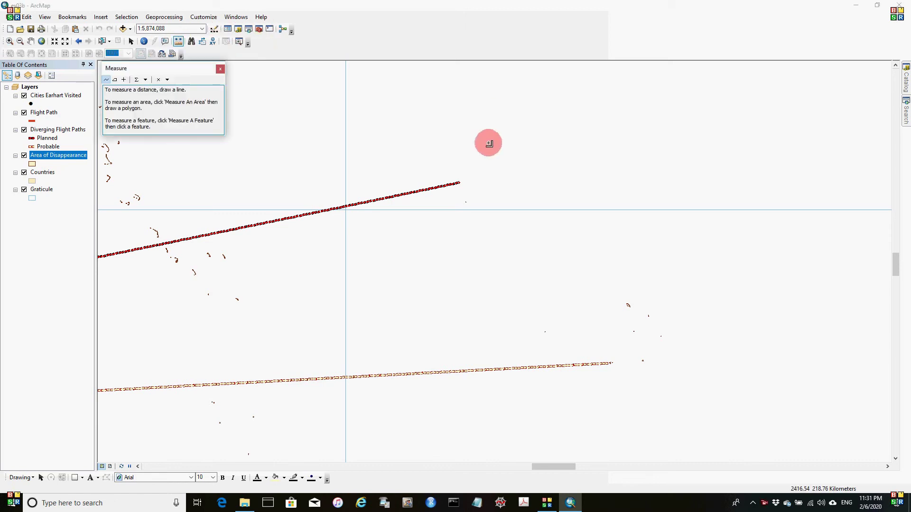
pyautogui.click(145, 80)
pyautogui.moveTo(161, 95)
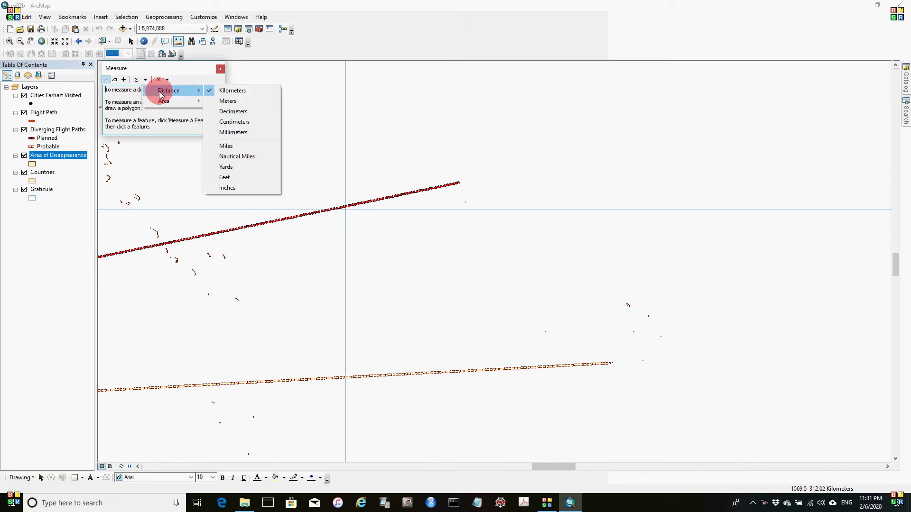
pyautogui.click(235, 91)
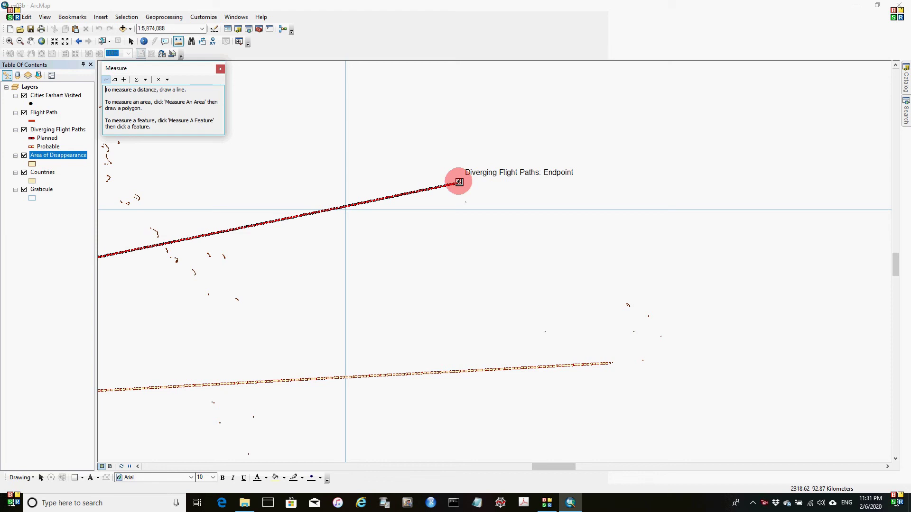
pyautogui.click(459, 183)
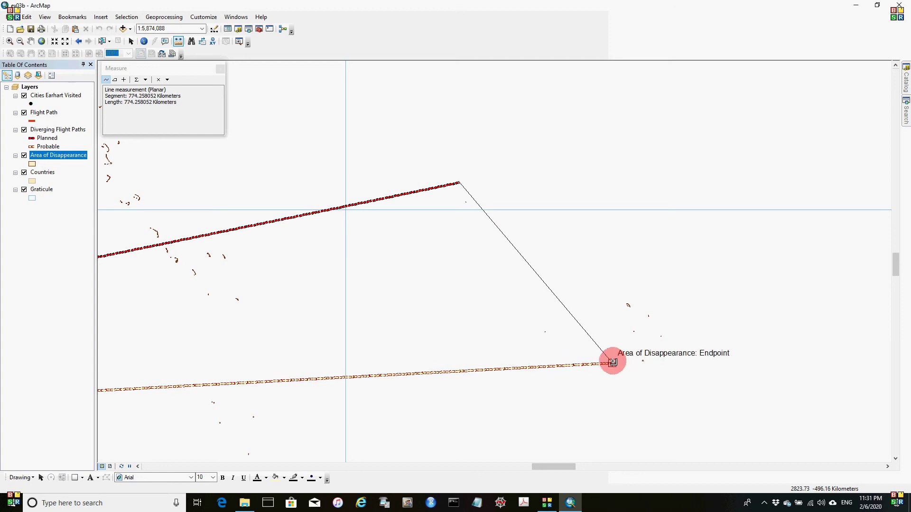
pyautogui.doubleClick(613, 363)
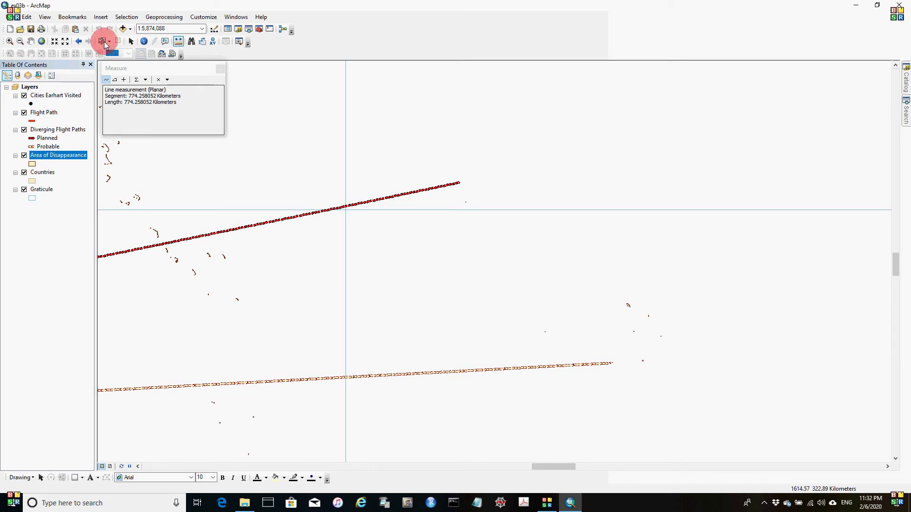
pyautogui.click(131, 42)
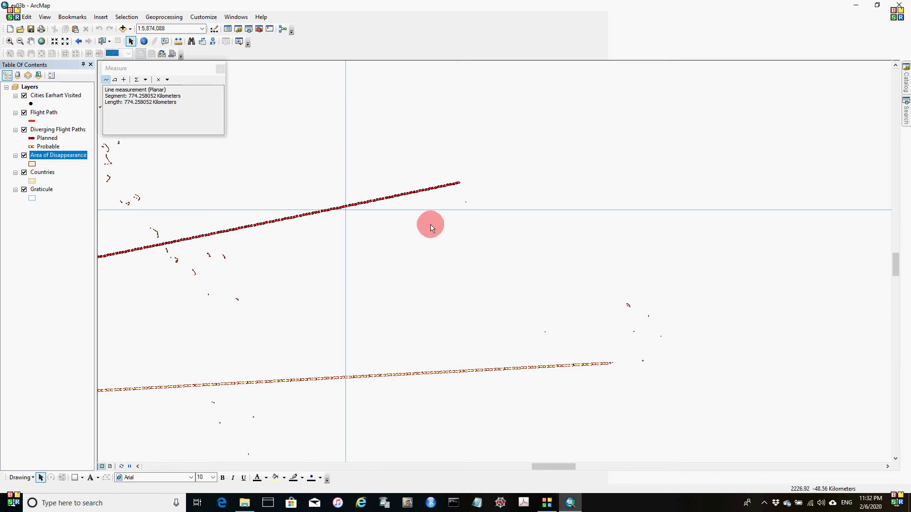
# - Start saving the map as a new document, choosing the Exercises folder within Desktop > My_Documents > Cursos_Book_Tutoriales_Journals > GIS as location
pyautogui.click(14, 20)
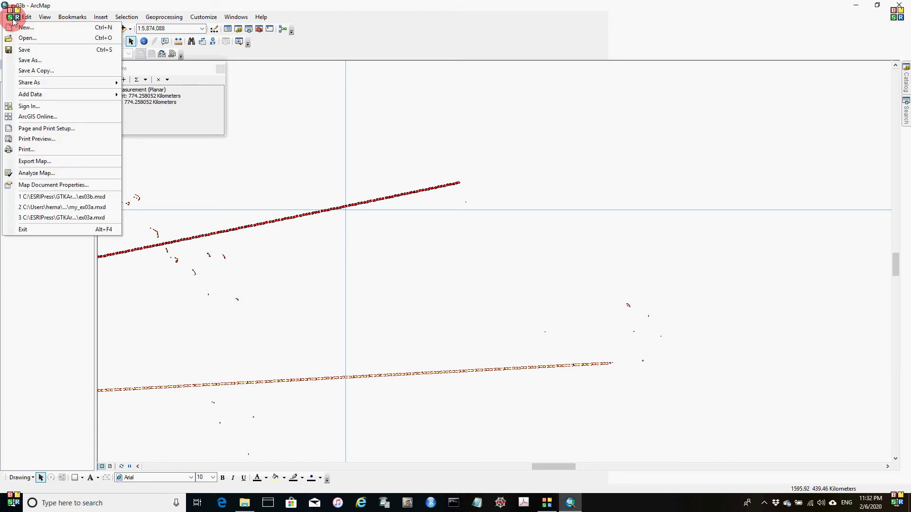
pyautogui.click(31, 61)
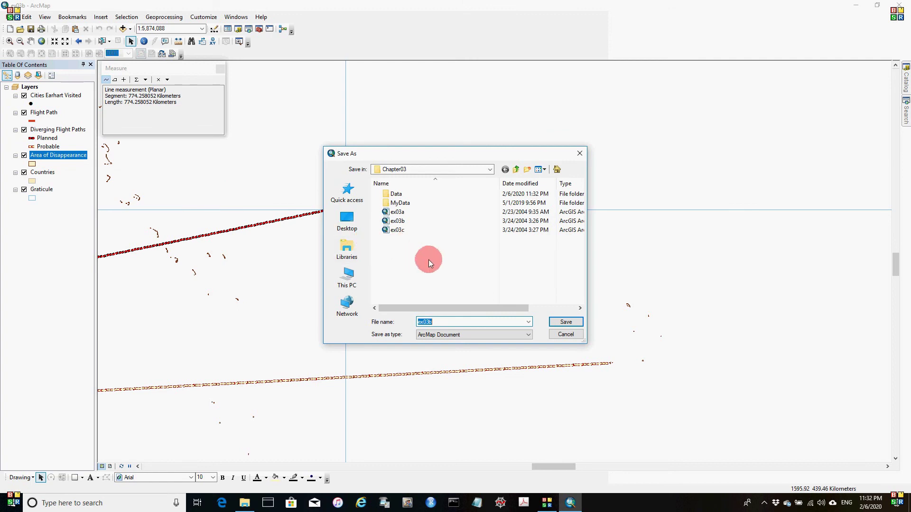
pyautogui.click(341, 233)
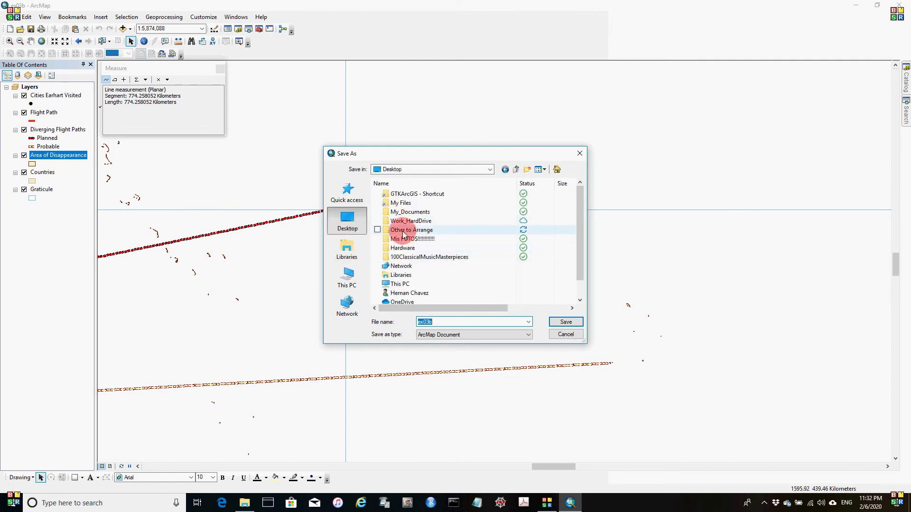
pyautogui.doubleClick(407, 212)
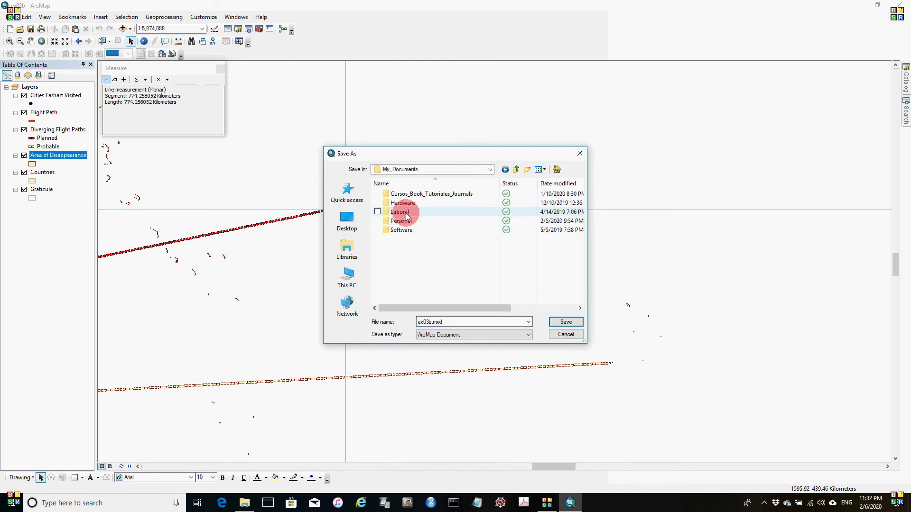
pyautogui.click(419, 195)
pyautogui.doubleClick(420, 195)
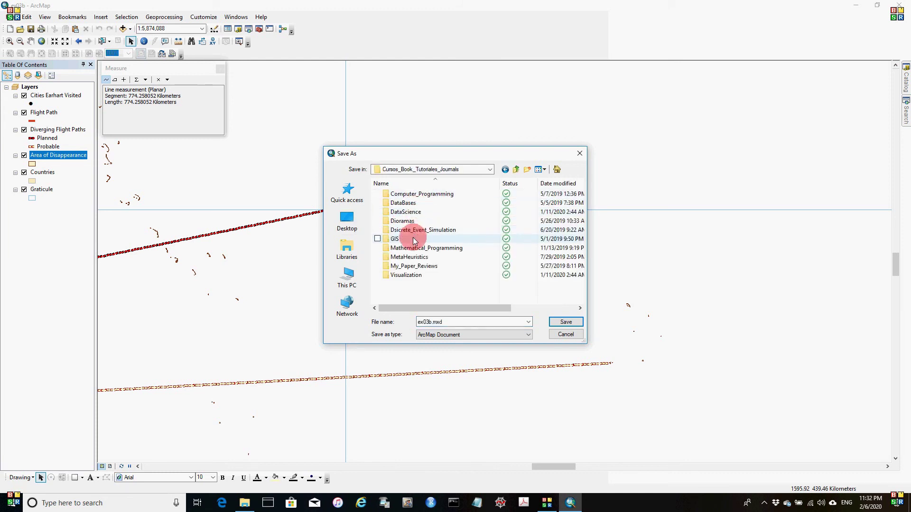
pyautogui.doubleClick(412, 239)
pyautogui.doubleClick(402, 201)
pyautogui.doubleClick(402, 211)
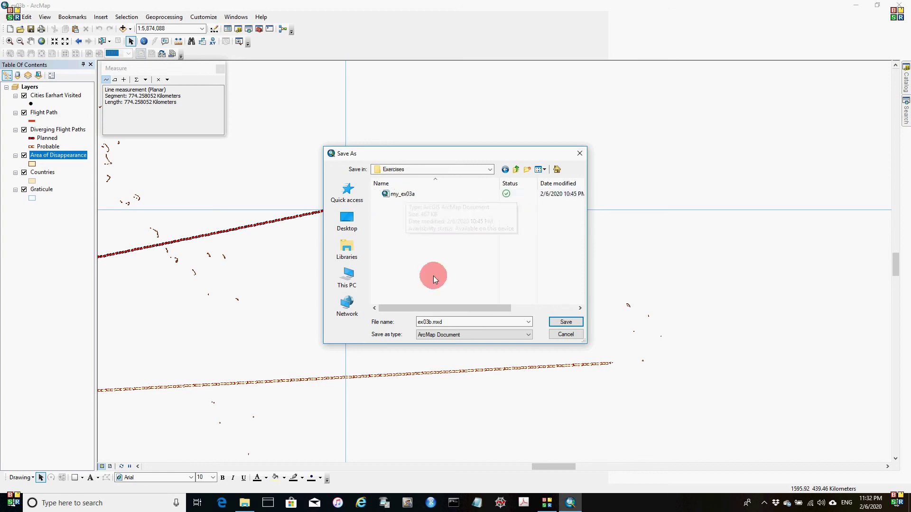
# - Save the map document under the name my_ex03b.mxd and close the program
pyautogui.doubleClick(419, 325)
pyautogui.click(419, 322)
pyautogui.write('my')
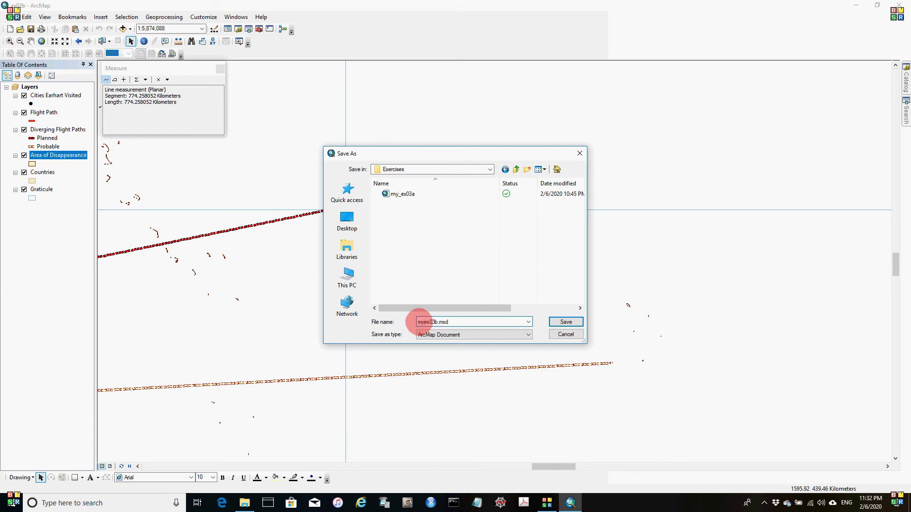
pyautogui.write('_')
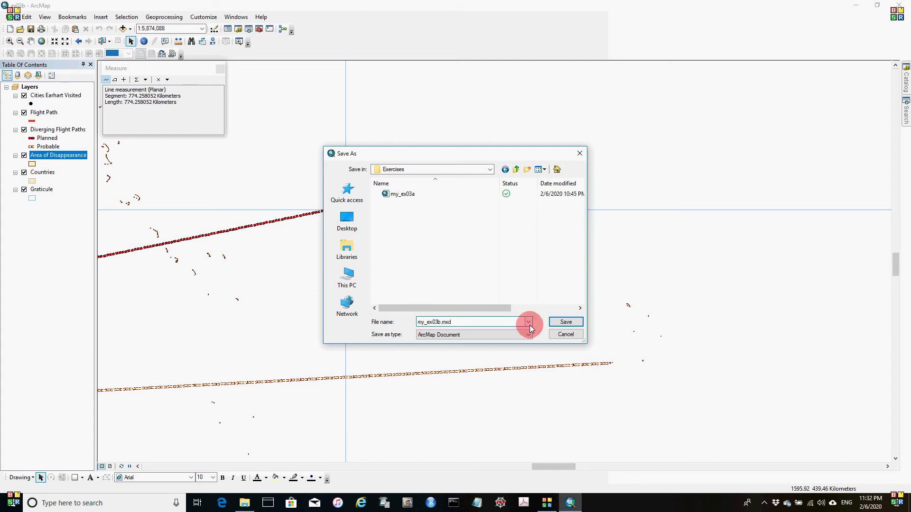
pyautogui.click(577, 326)
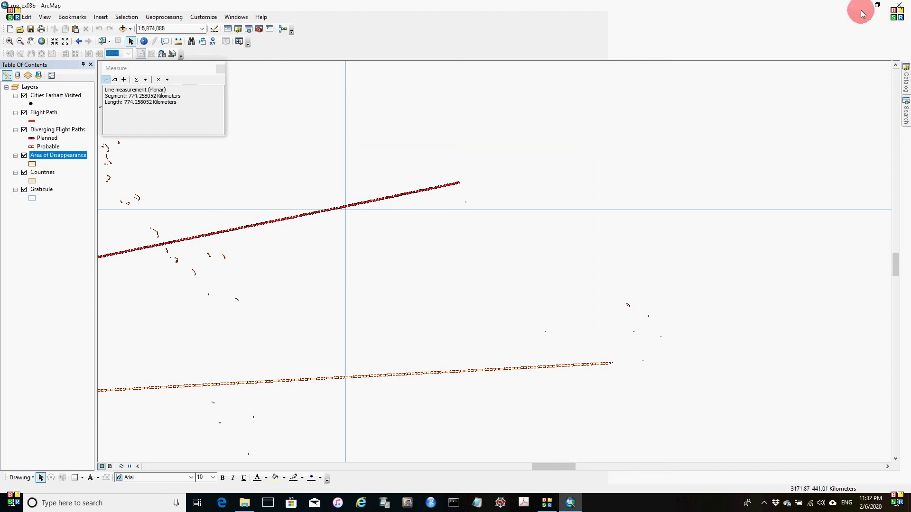
pyautogui.click(899, 6)
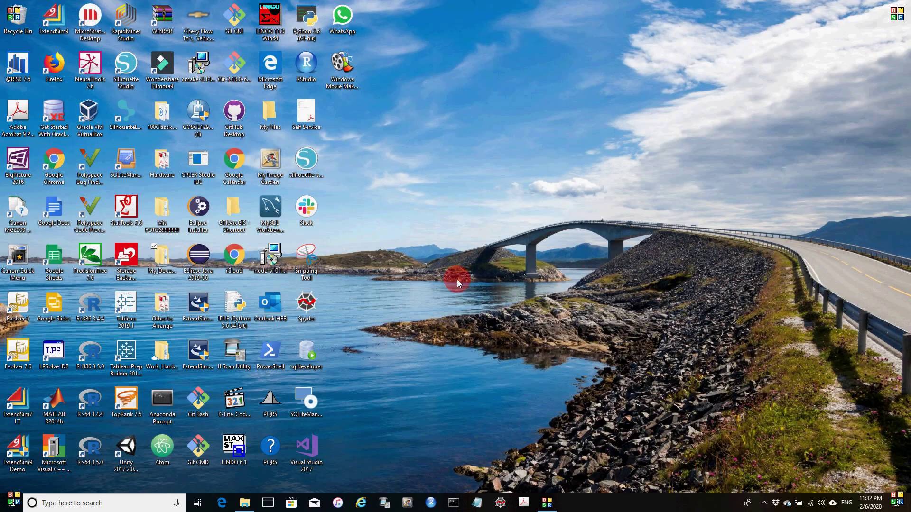